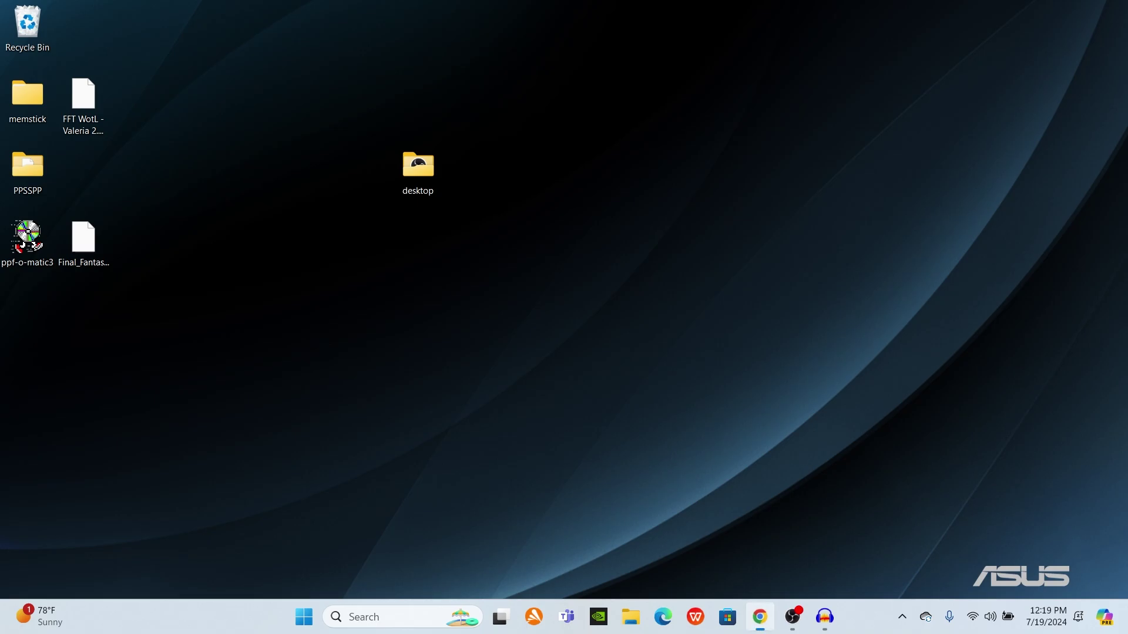
Step: Switch to Chrome and view the PPSSPP download page on ppsspp.org
left_click(760, 617)
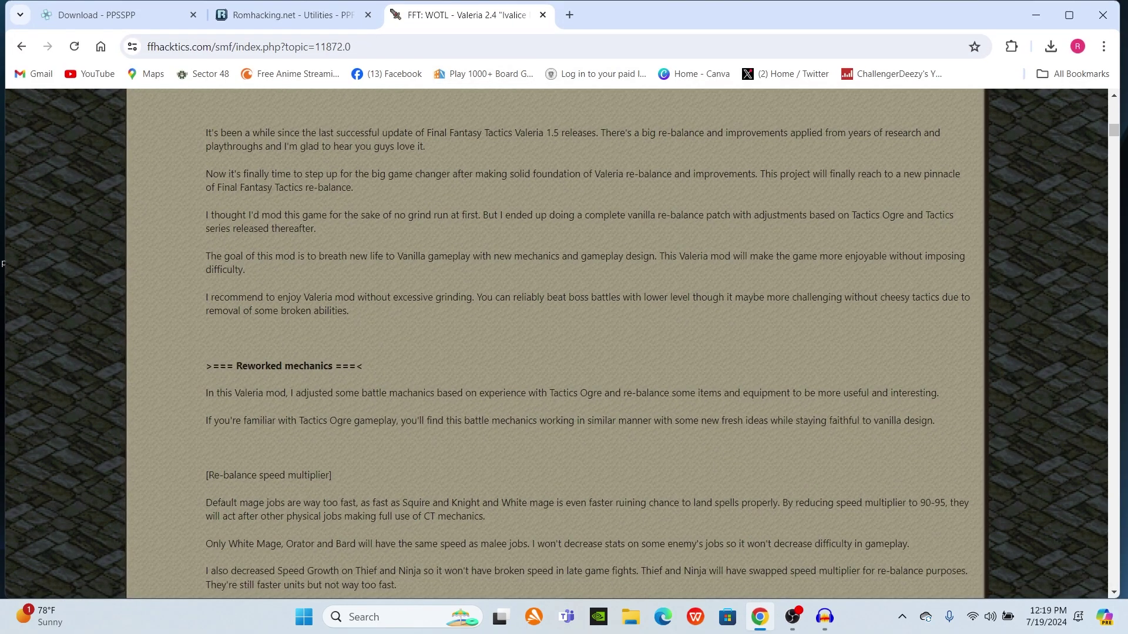
left_click(117, 15)
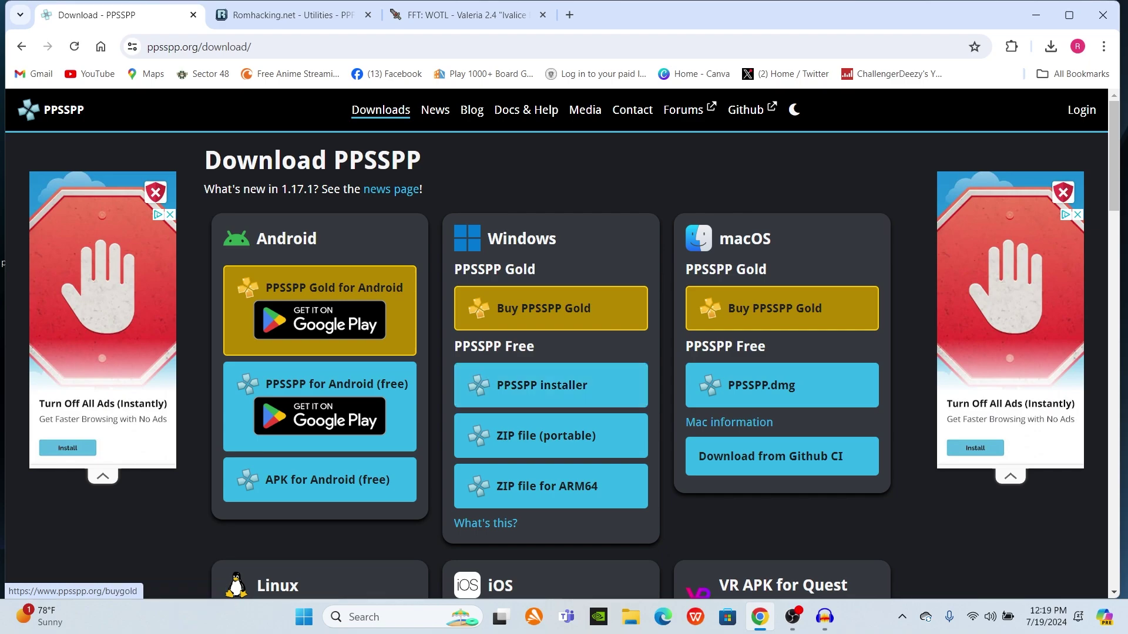
left_click(1035, 14)
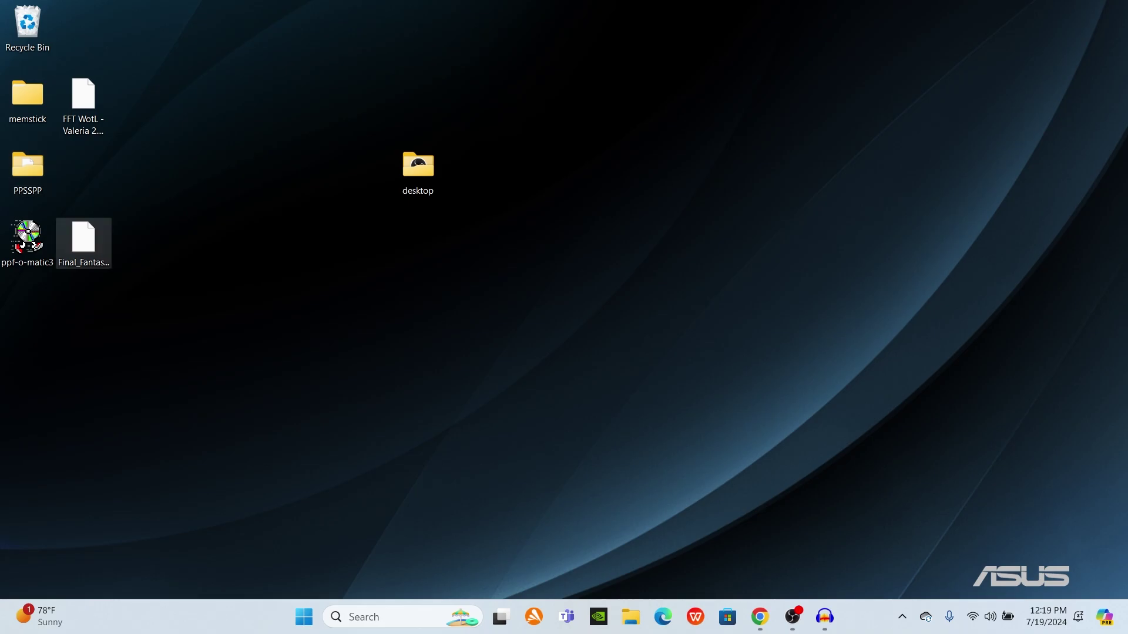
Step: Check the Valeria 2.4 patch file on the desktop and look over its "Ivalice Remastered" forum topic on ffhacktics.com in Chrome
left_click(83, 97)
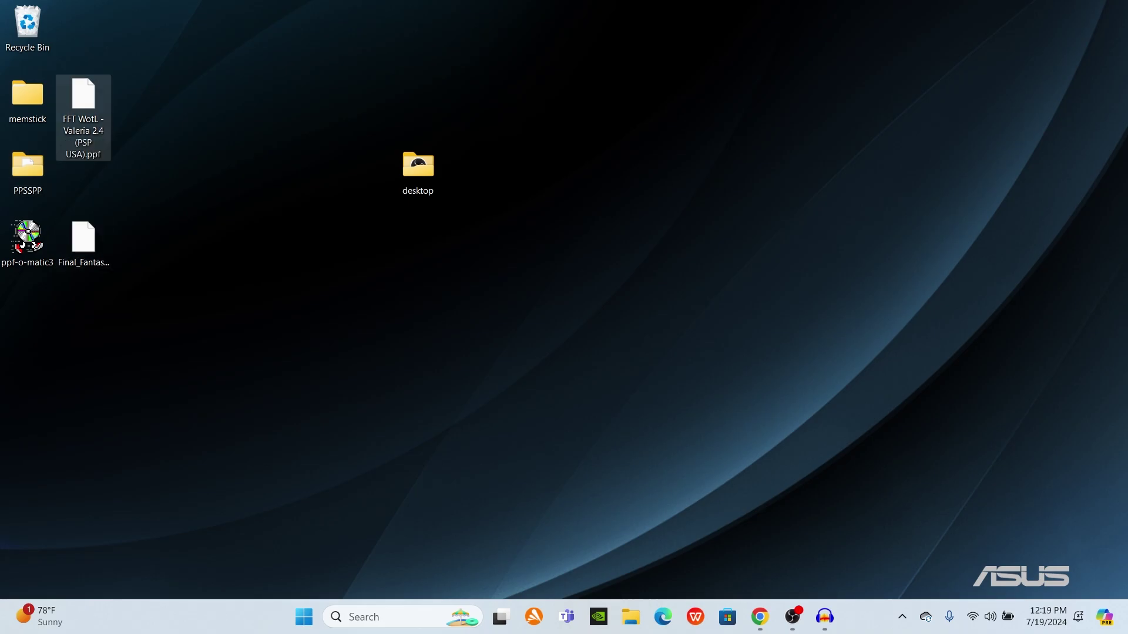
left_click(760, 617)
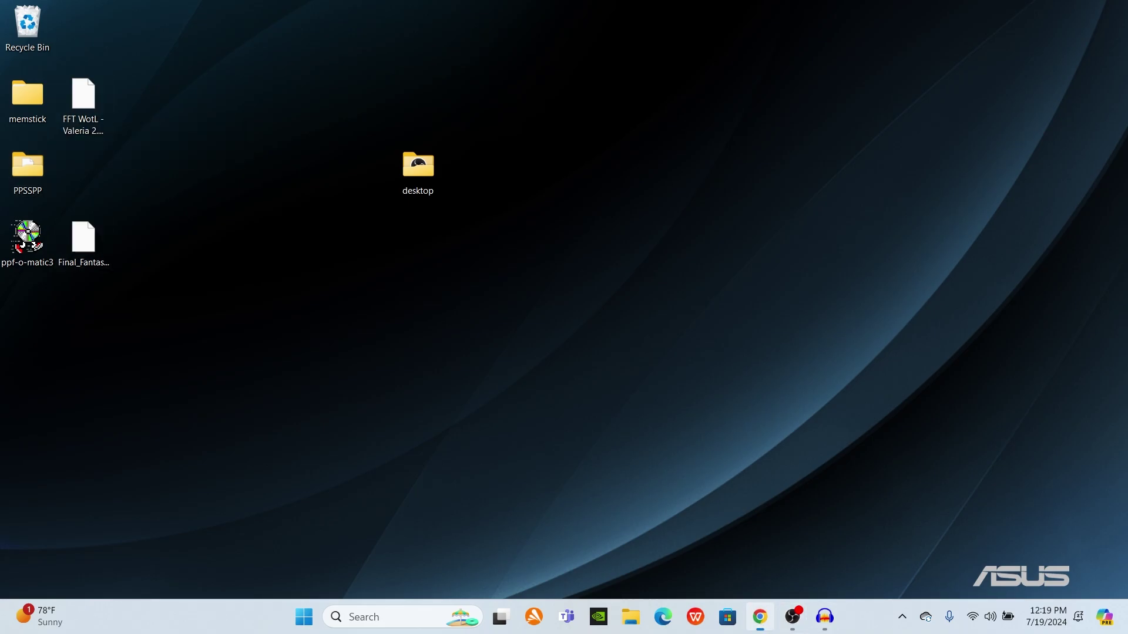
left_click(468, 16)
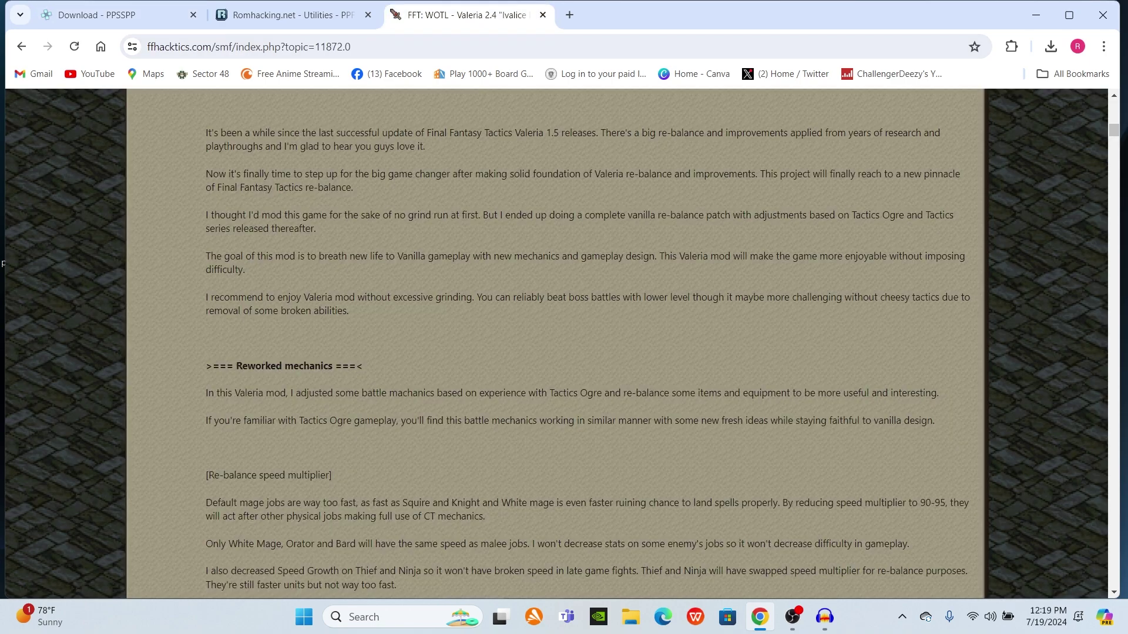
scroll(556, 343, "up", 15)
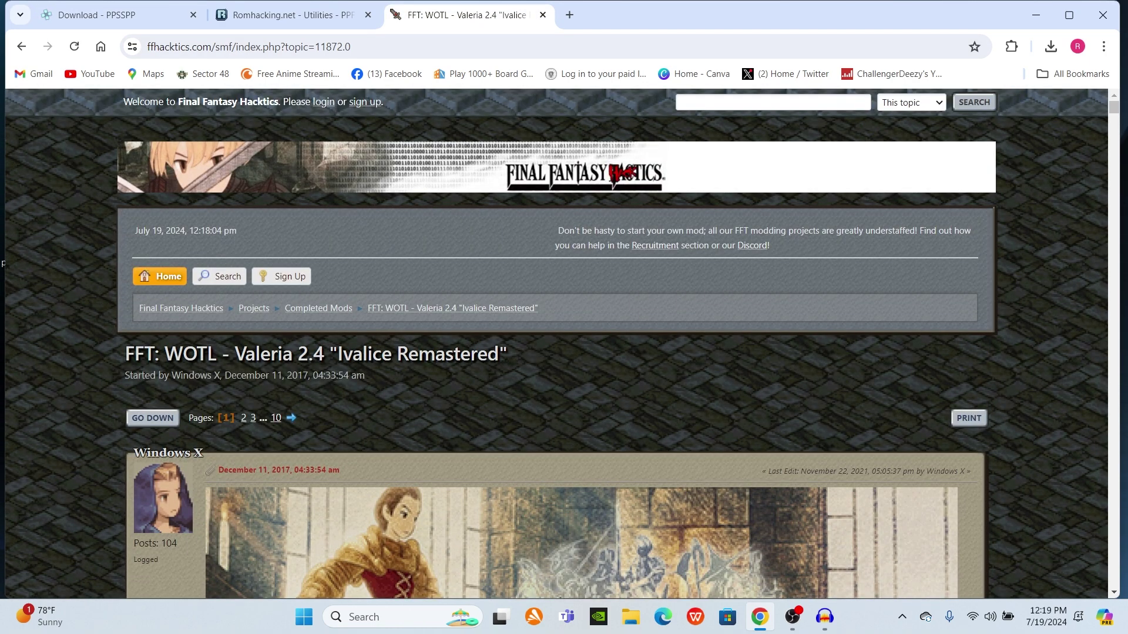
scroll(557, 344, "down", 10)
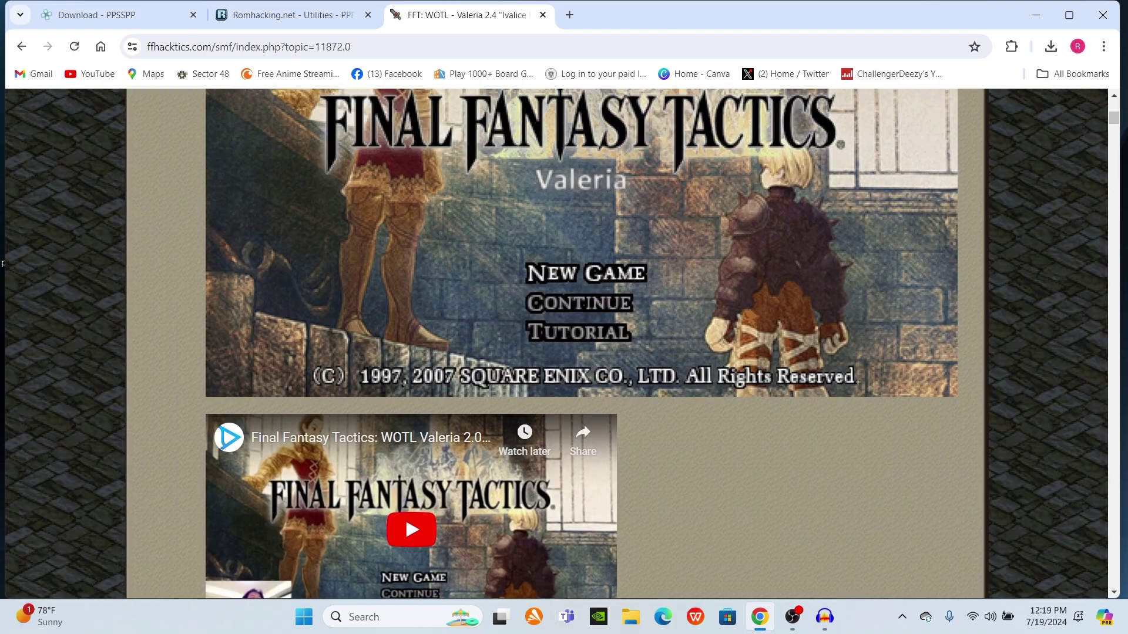
scroll(557, 344, "down", 2)
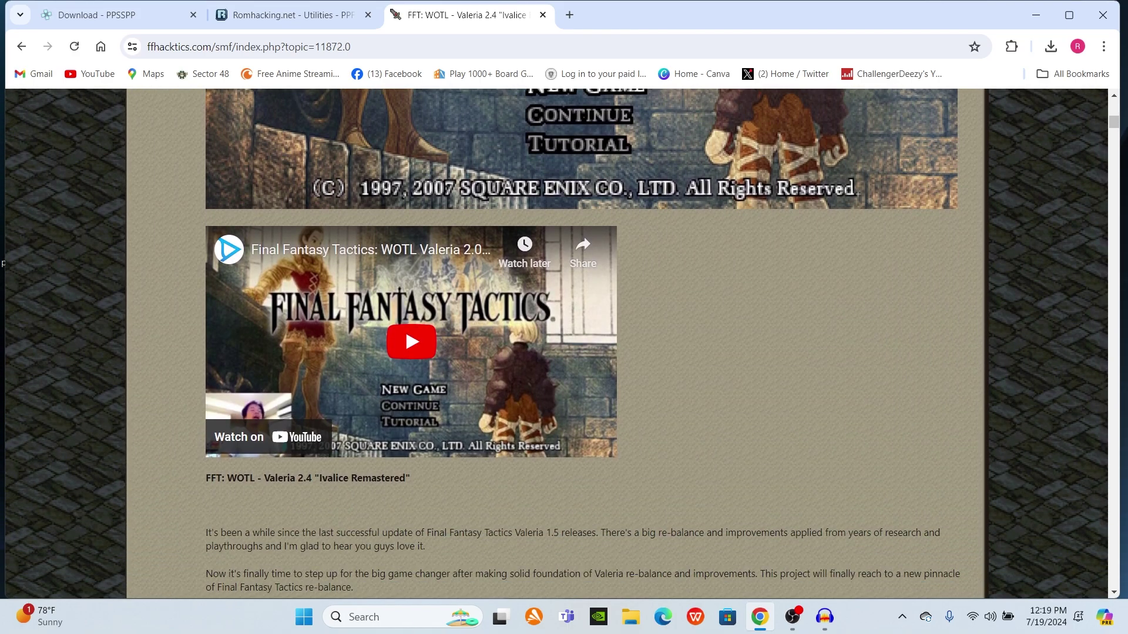
left_click(1035, 15)
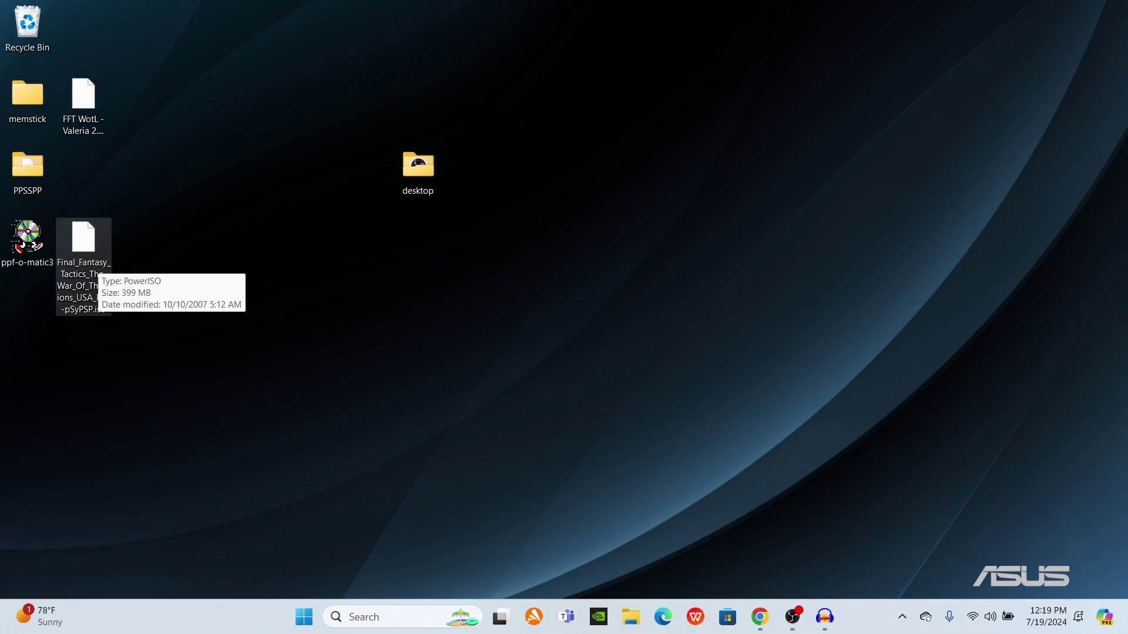
Step: Create a desktop folder with the default name, move the Valeria 2.4 patch and Final Fantasy Tactics ISO into it, and open it
right_click(176, 259)
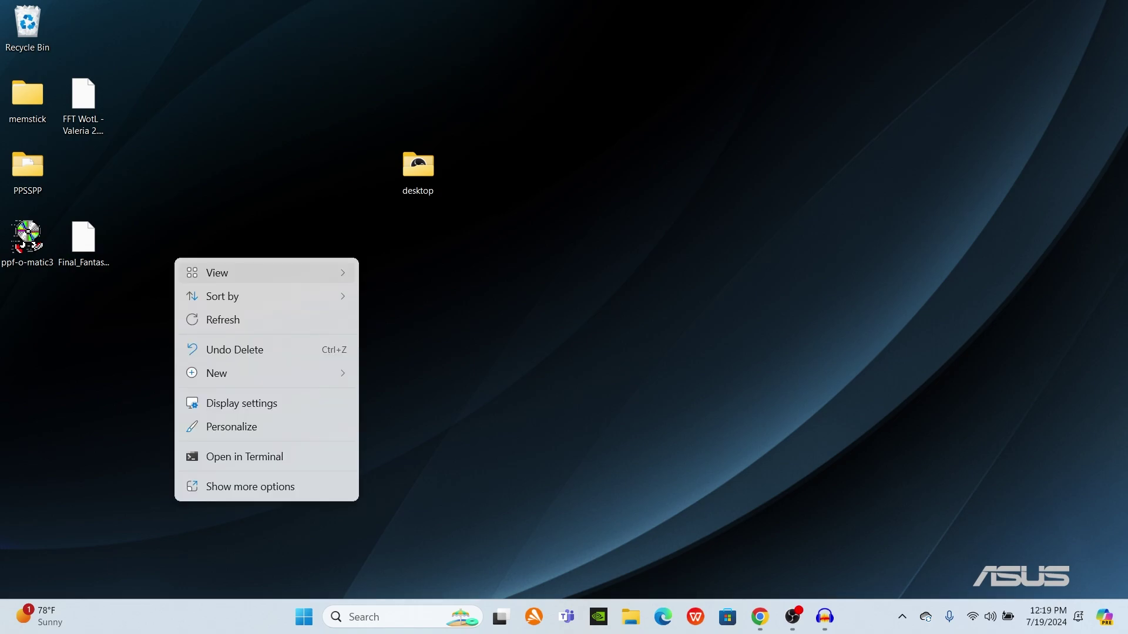
mouse_move(235, 374)
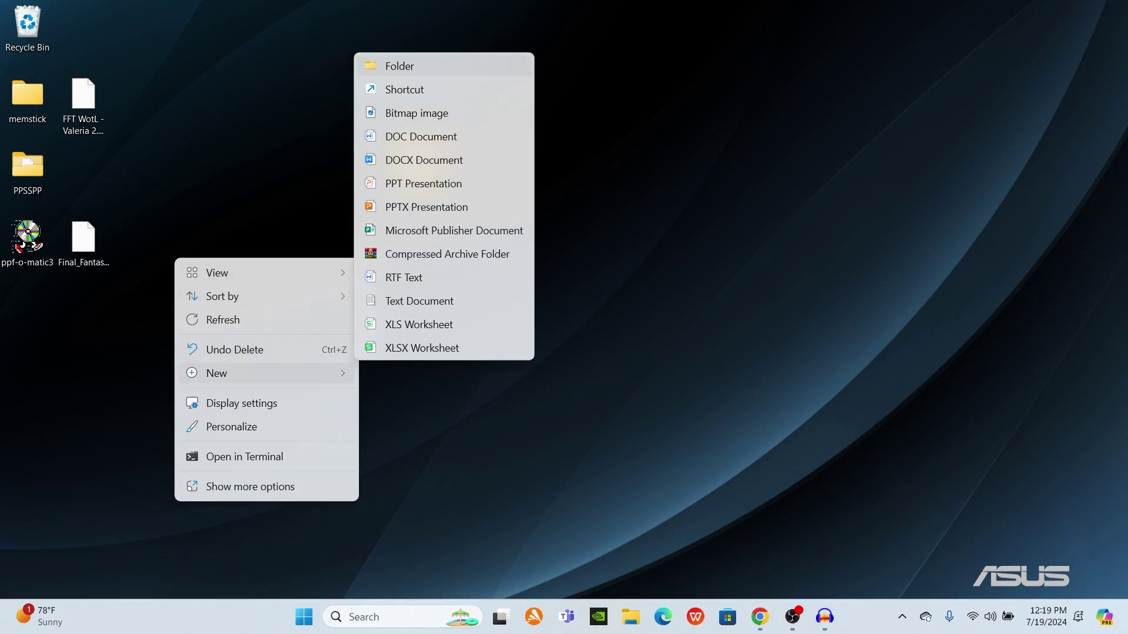
left_click(399, 66)
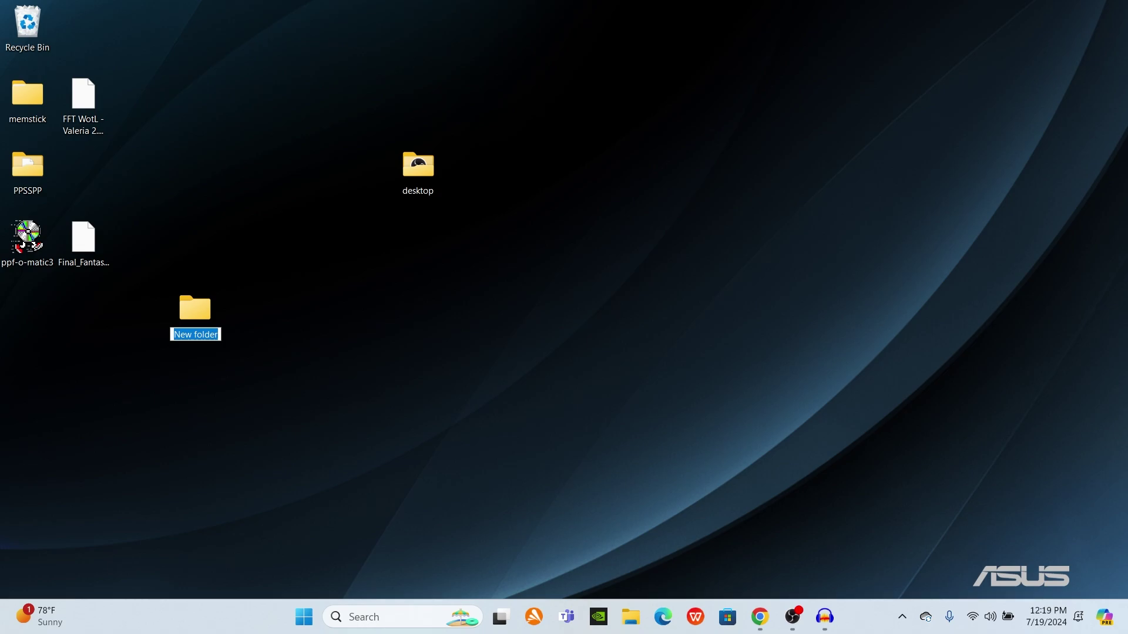
key("Return")
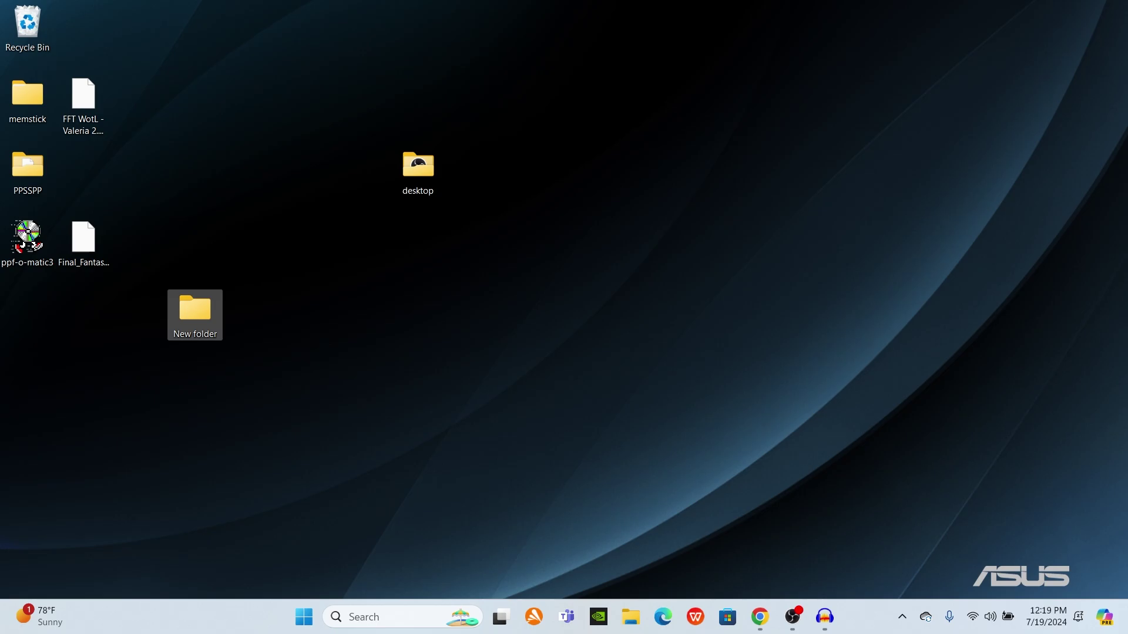
left_click_drag(80, 283, 192, 315)
double_click(195, 315)
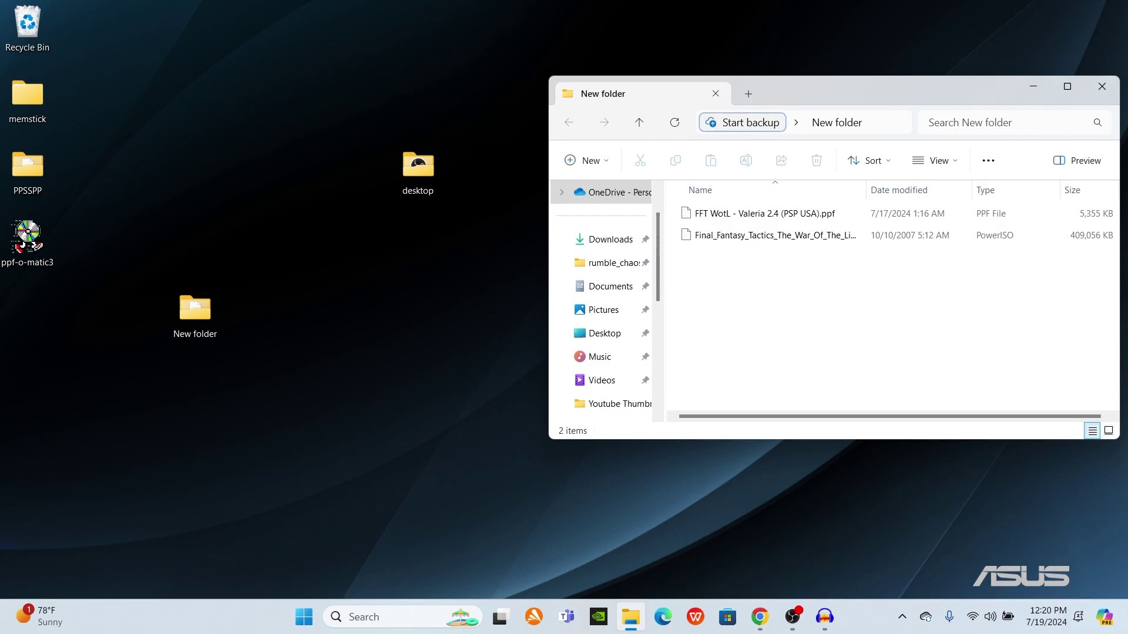
Step: Launch ppf-o-matic3 from the desktop and view the Romhacking.net utilities page for it in Chrome
left_click(144, 347)
double_click(28, 243)
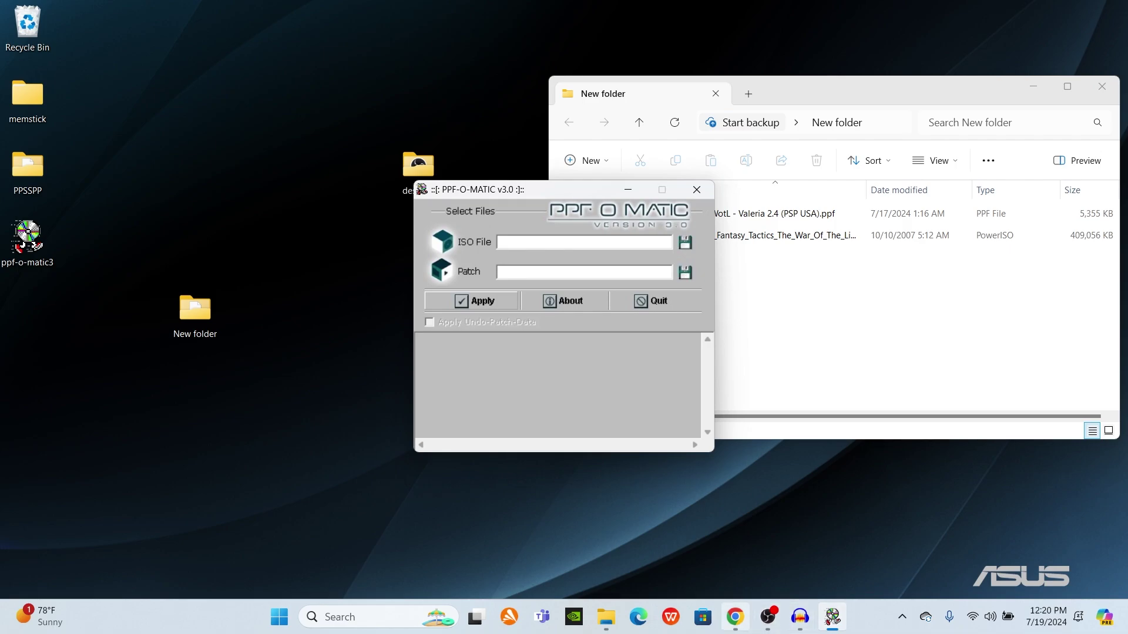
left_click(735, 617)
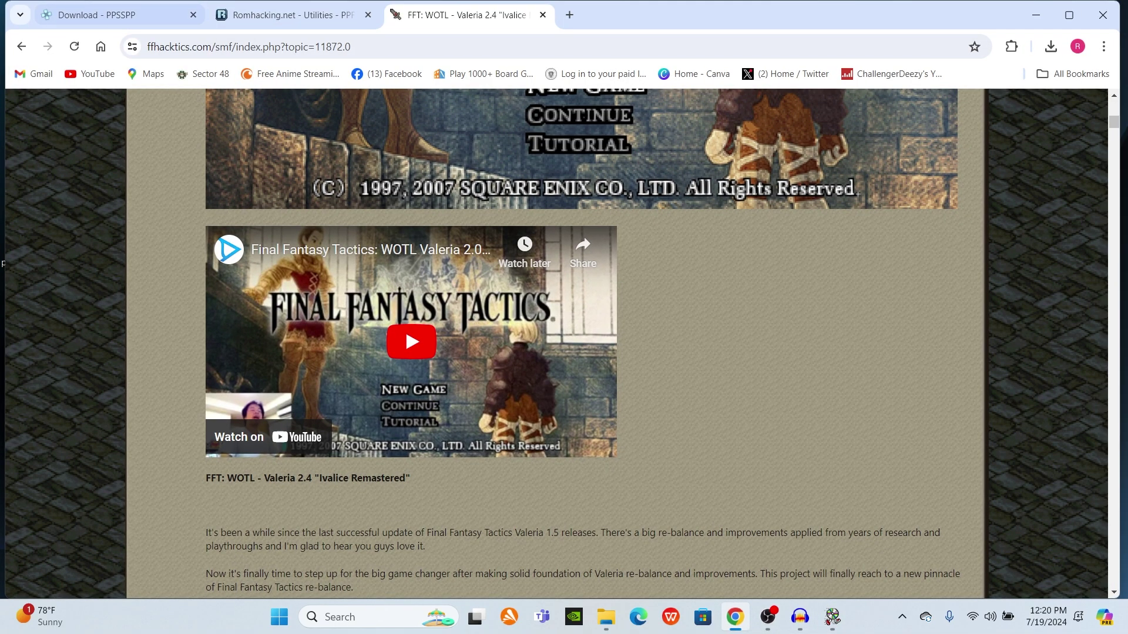
left_click(111, 15)
left_click(467, 16)
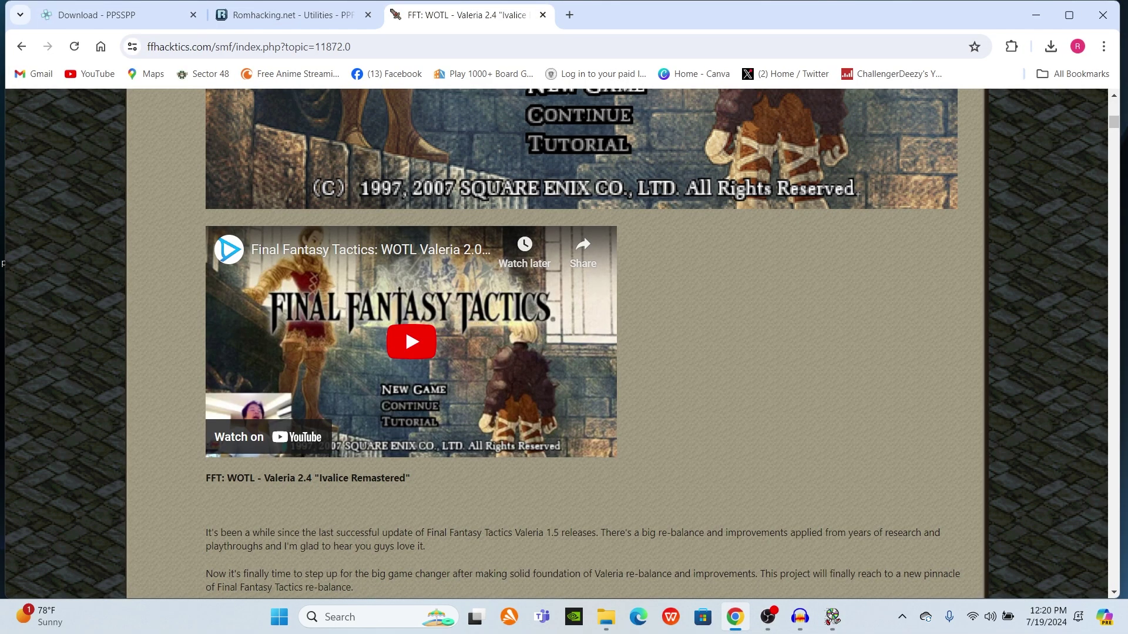
key("ctrl+2")
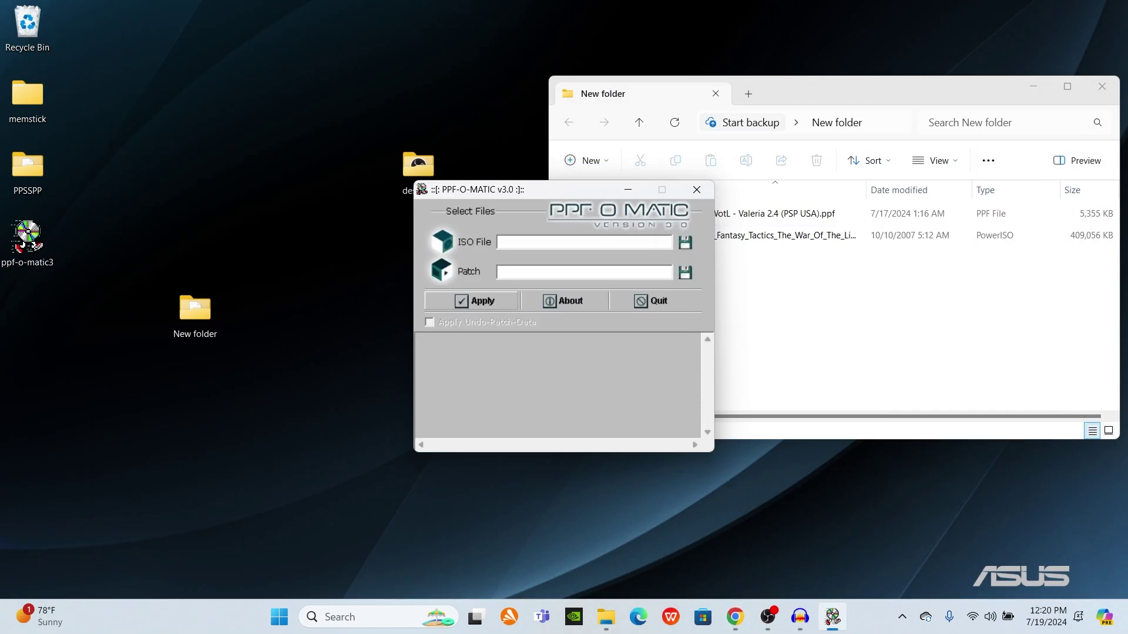
Step: Load the Final Fantasy Tactics The War of the Lions ISO from the desktop's New folder as the ISO file in PPF-O-MATIC
left_click(684, 242)
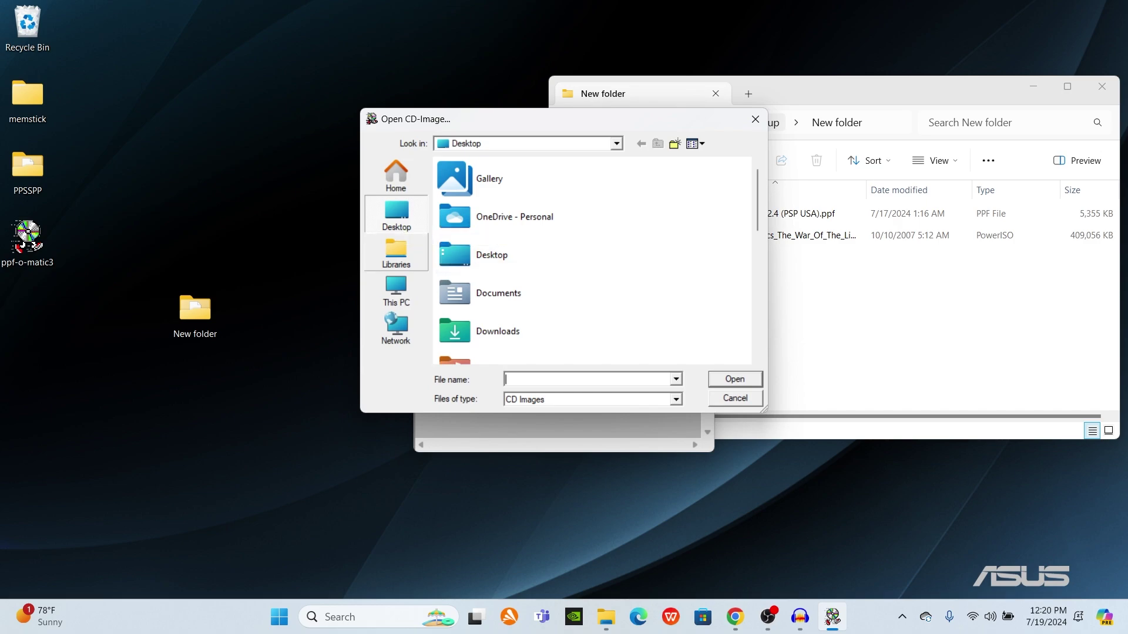
left_click(396, 253)
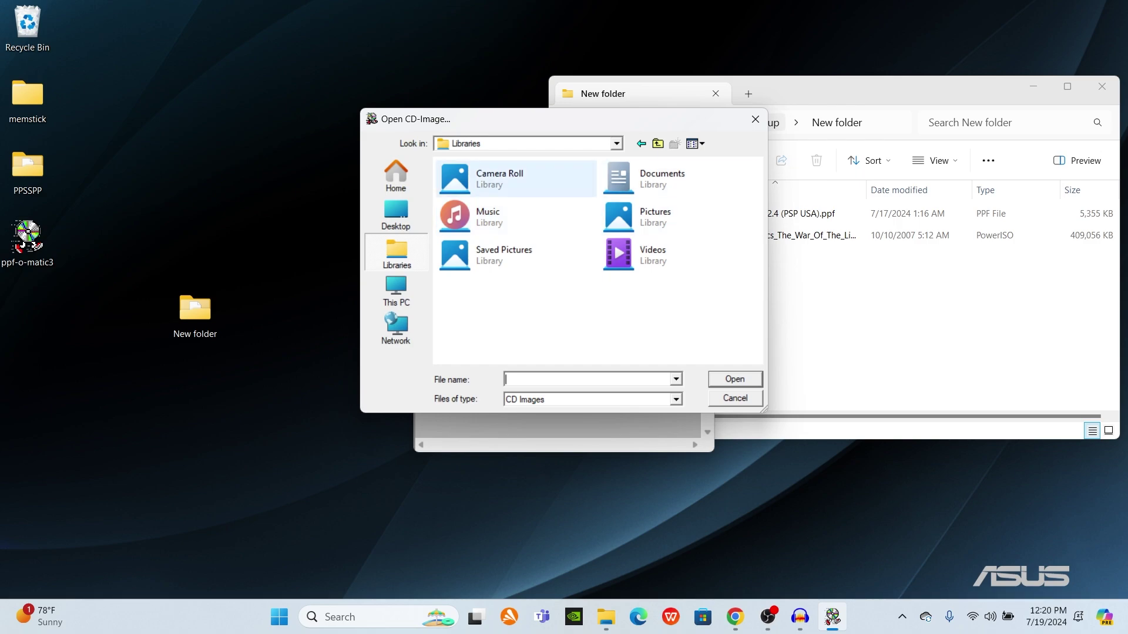
left_click(396, 213)
scroll(517, 342, "down", 3)
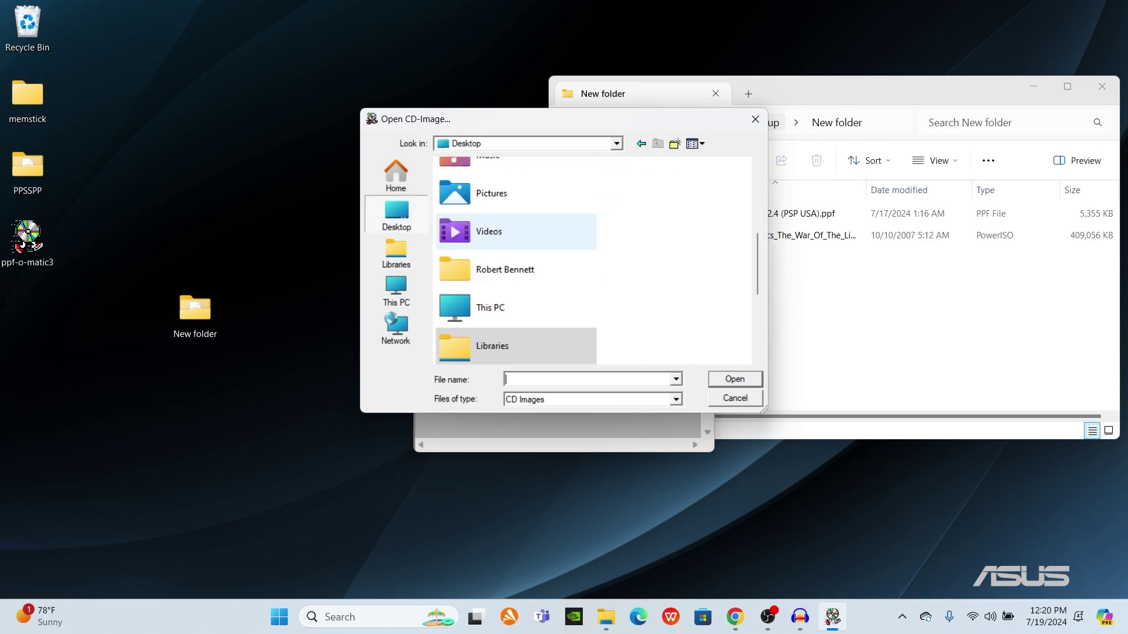
scroll(517, 342, "down", 3)
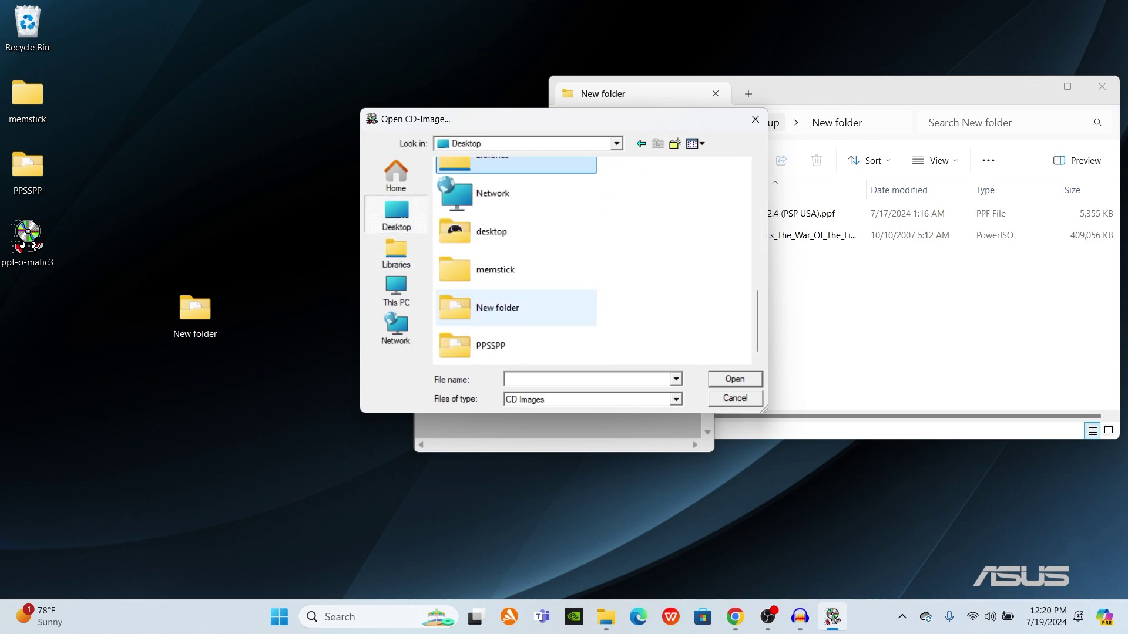
double_click(497, 307)
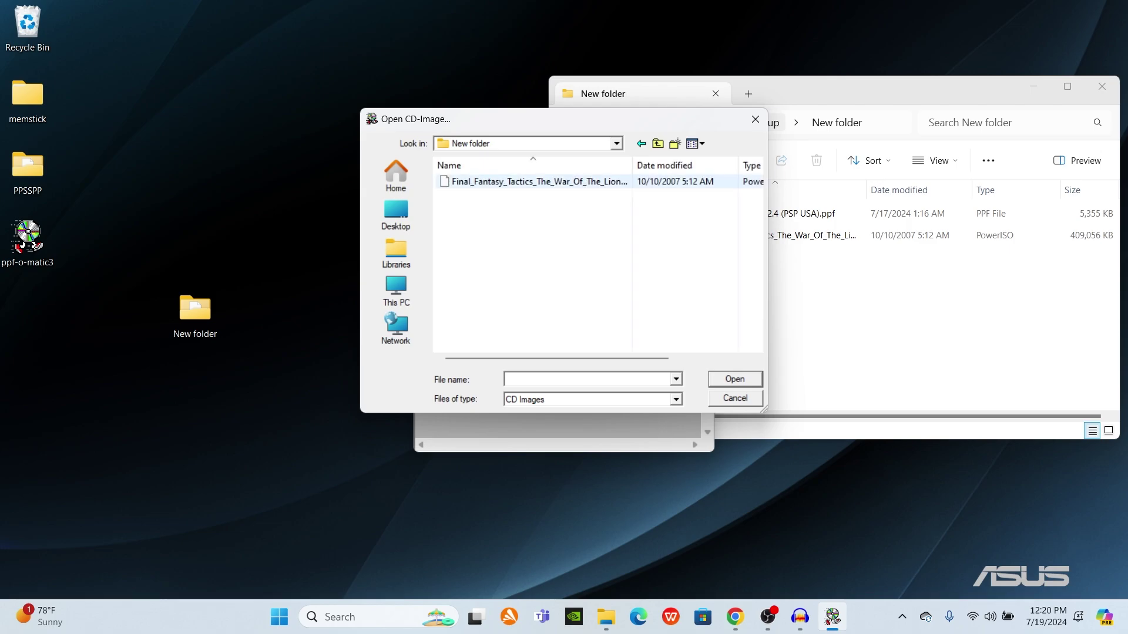
double_click(539, 182)
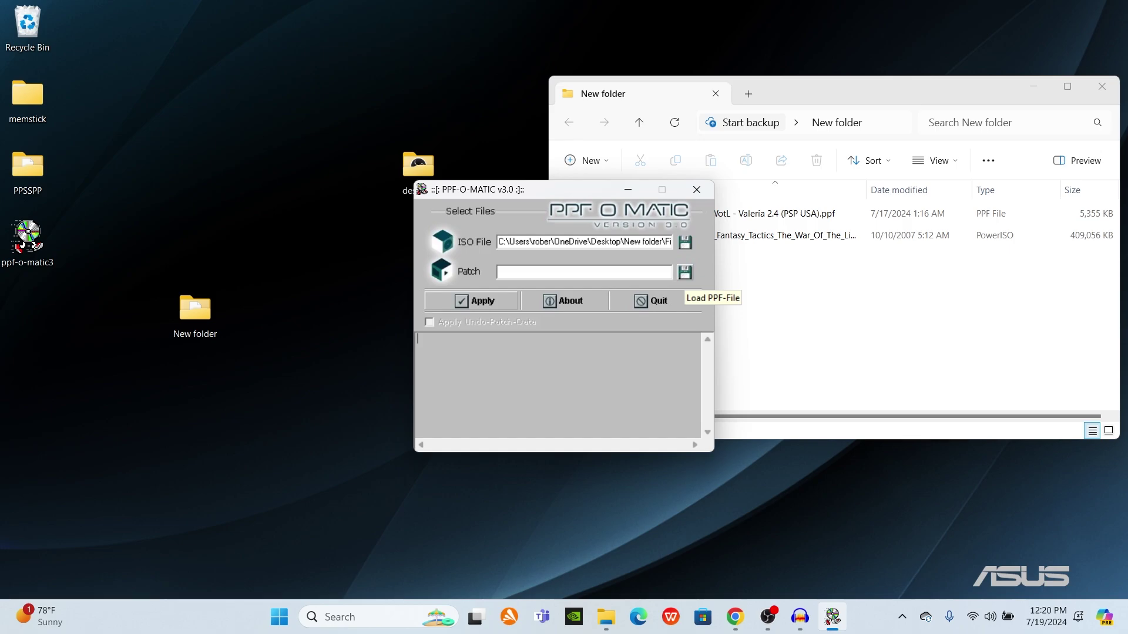
Step: Load "FFT WotL - Valeria 2.4 (PSP USA).ppf" as the patch and apply it to the ISO
left_click(685, 273)
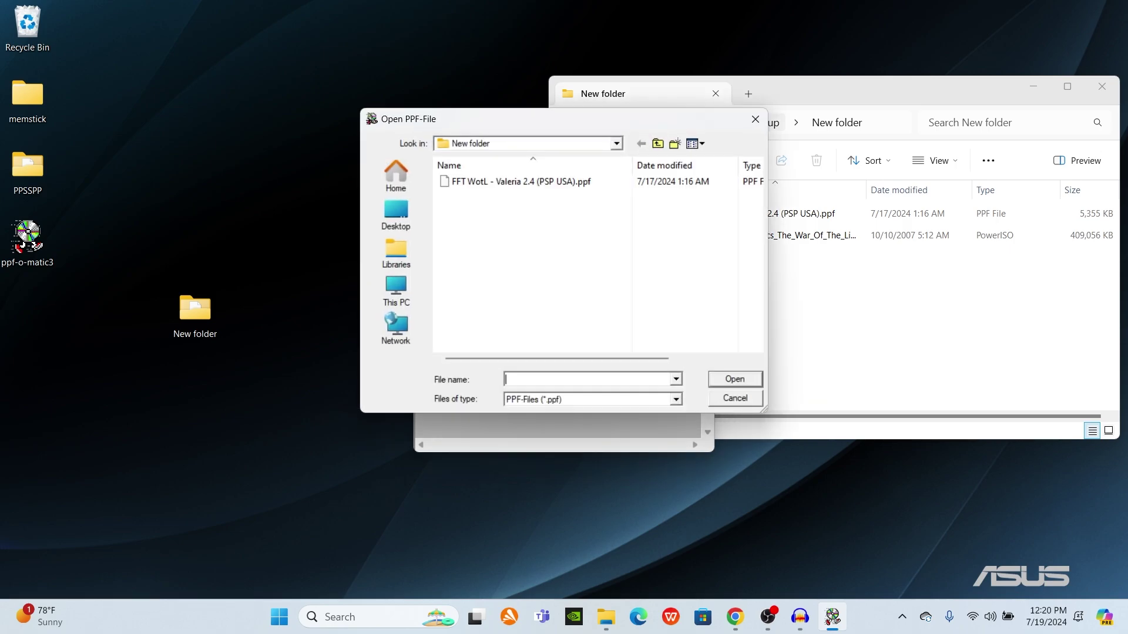
double_click(521, 182)
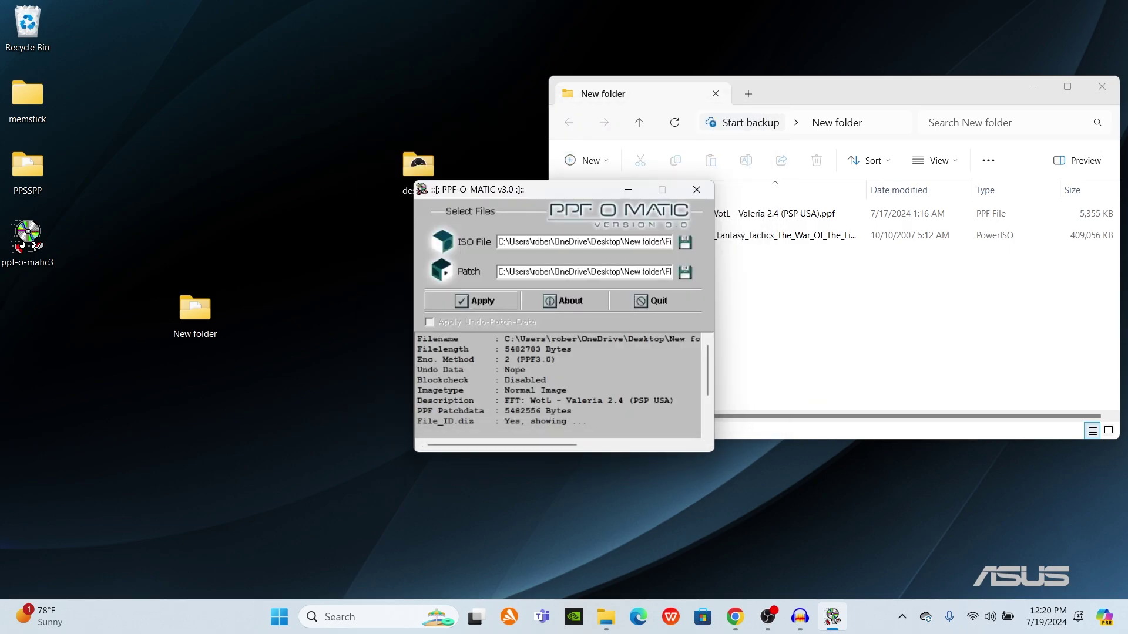
left_click(476, 301)
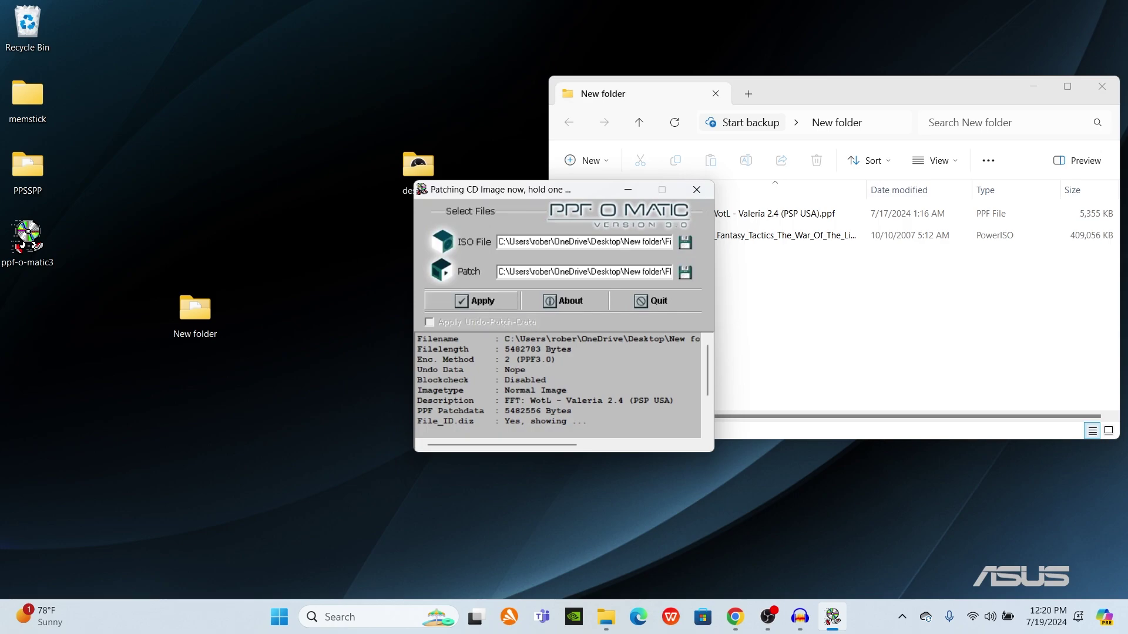
key("Return")
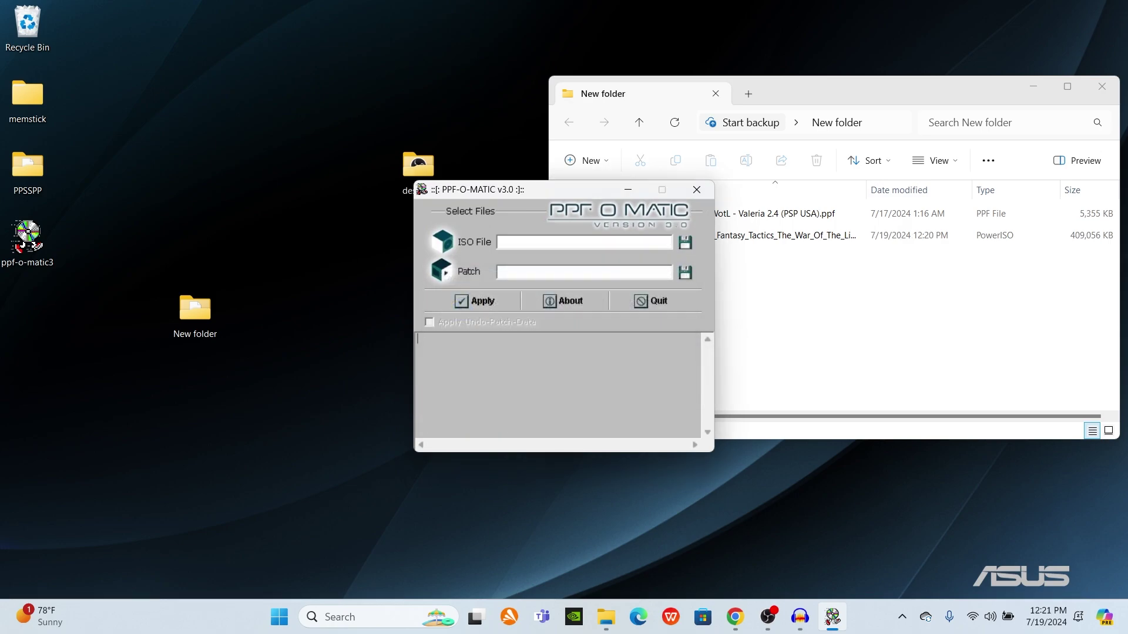
Step: Close PPF-O-MATIC and launch PPSSPPWindows64 from the desktop's PPSSPP folder
left_click(697, 189)
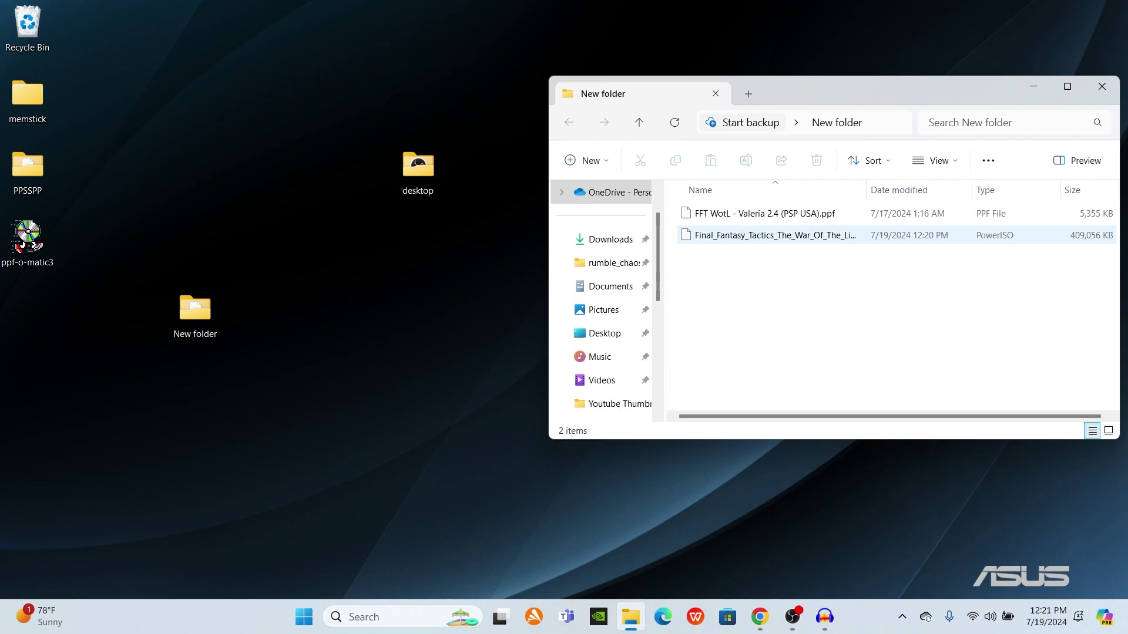
left_click(775, 235)
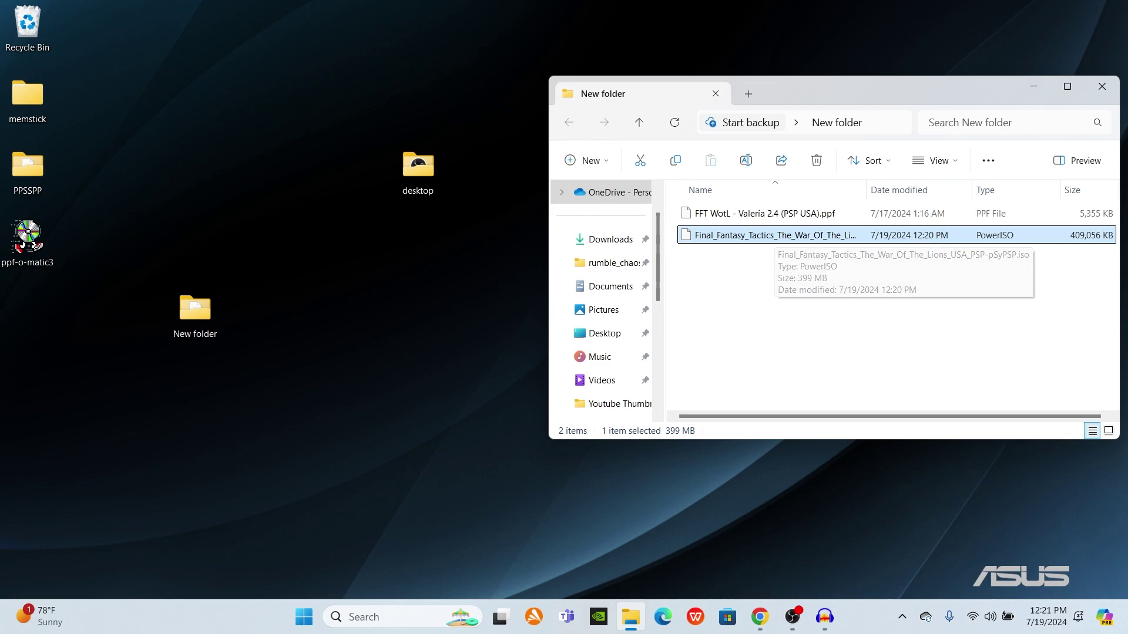
double_click(28, 165)
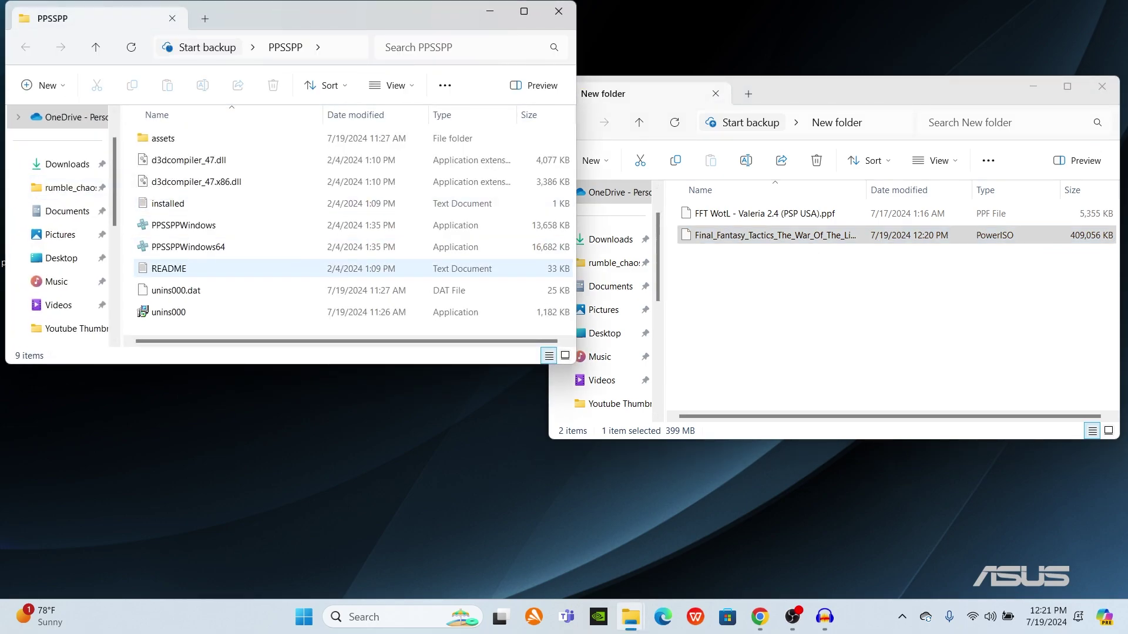
left_click(176, 269)
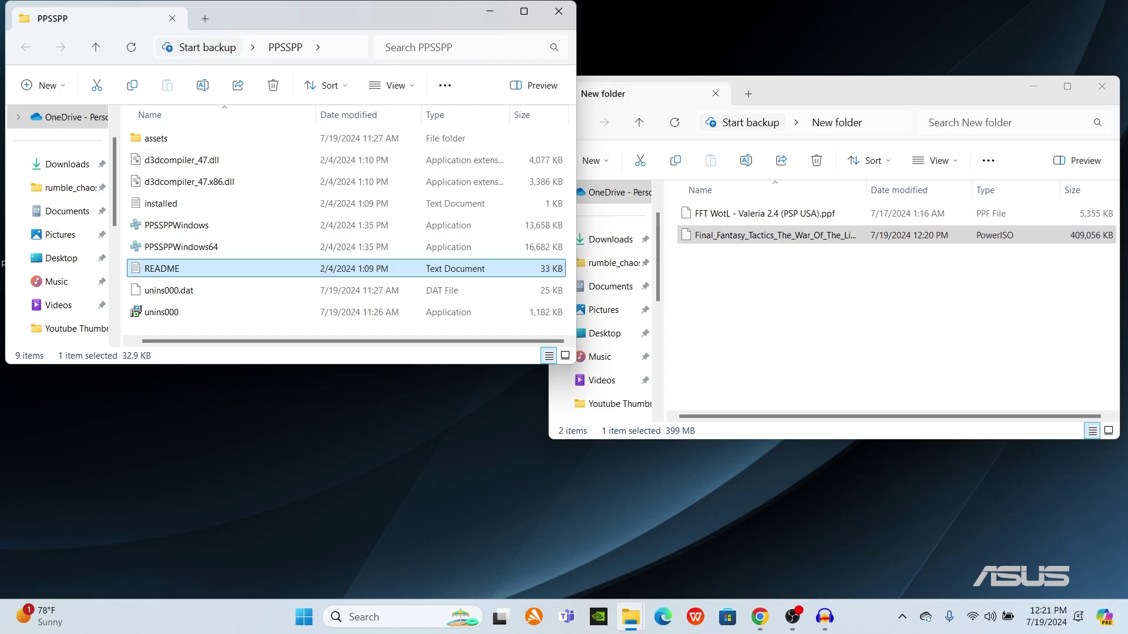
left_click(181, 247)
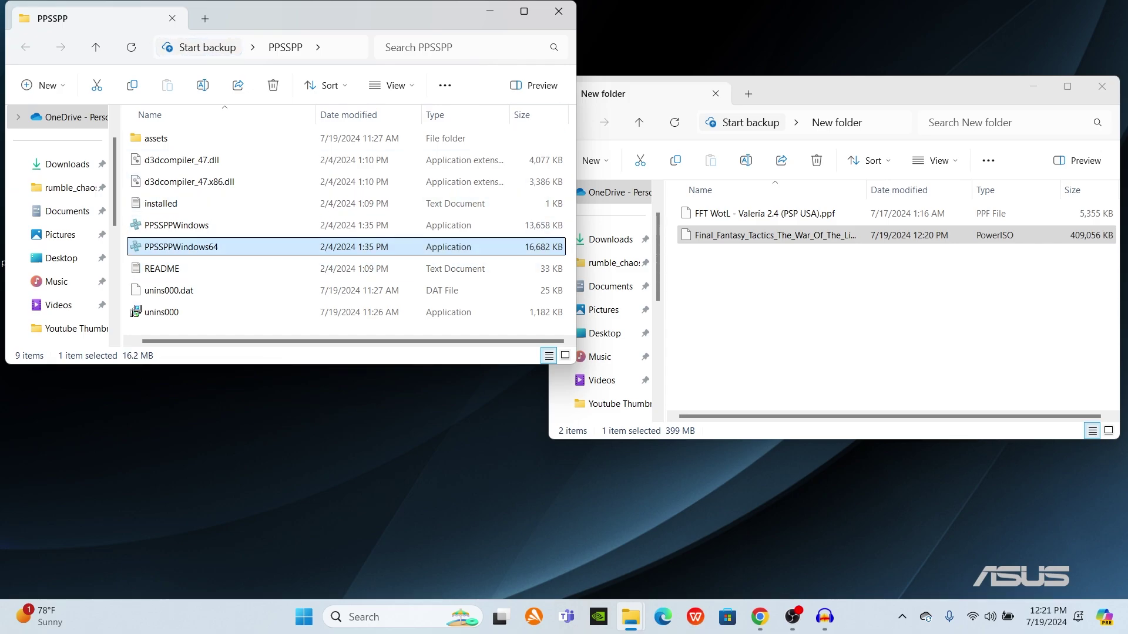
double_click(181, 247)
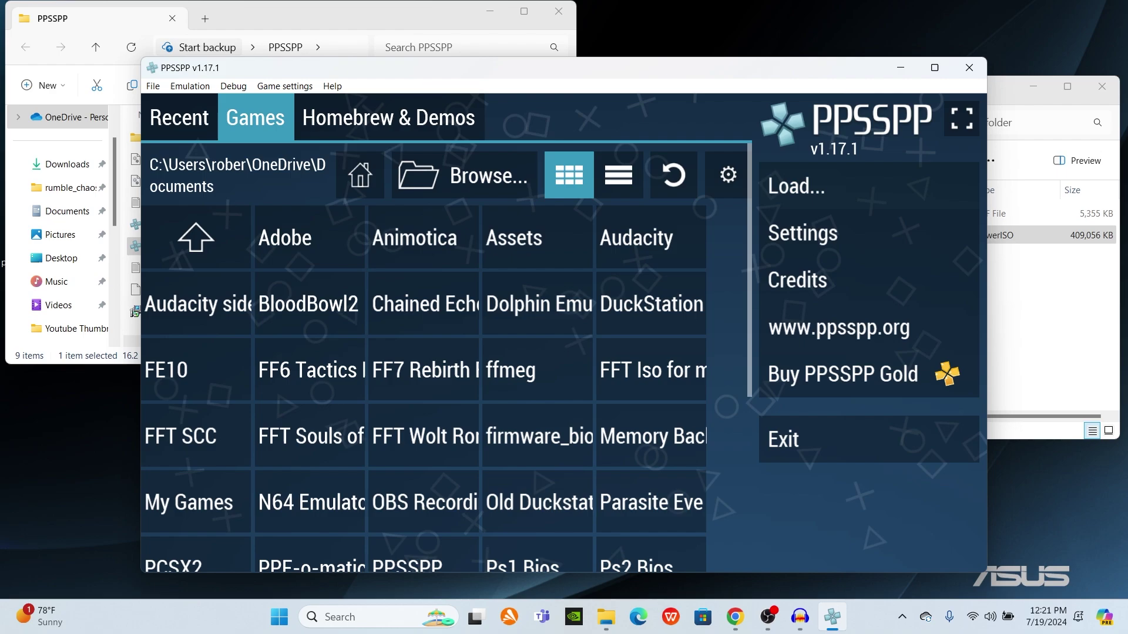
Step: Load the Final Fantasy Tactics The War of the Lions ISO from the desktop's New folder and start the game
left_click(797, 186)
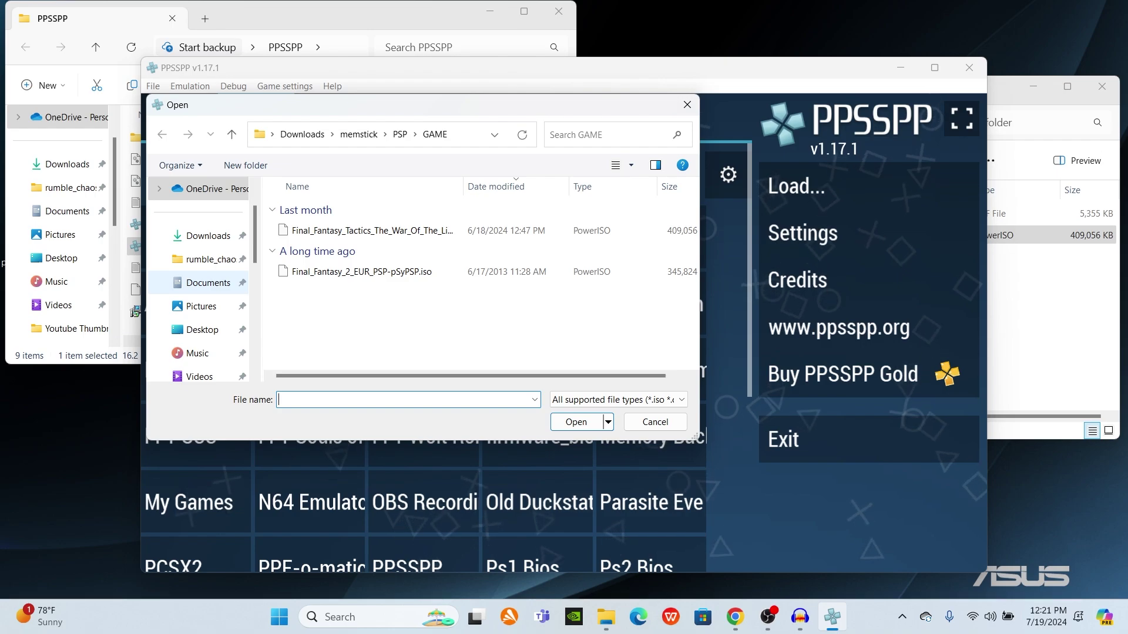
left_click(208, 236)
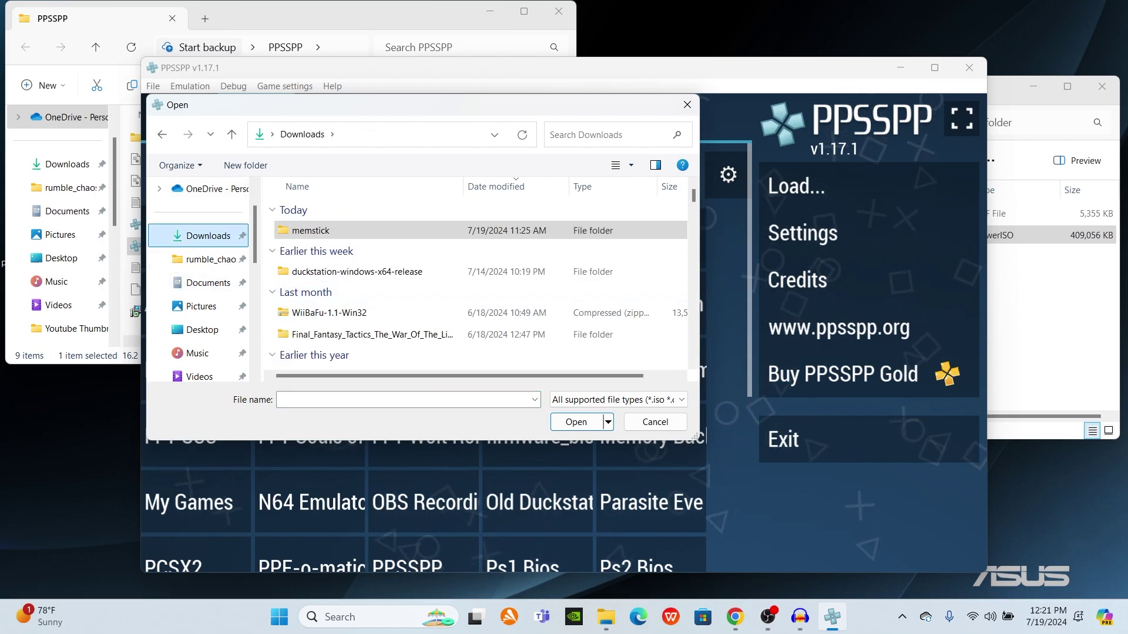
left_click(1045, 317)
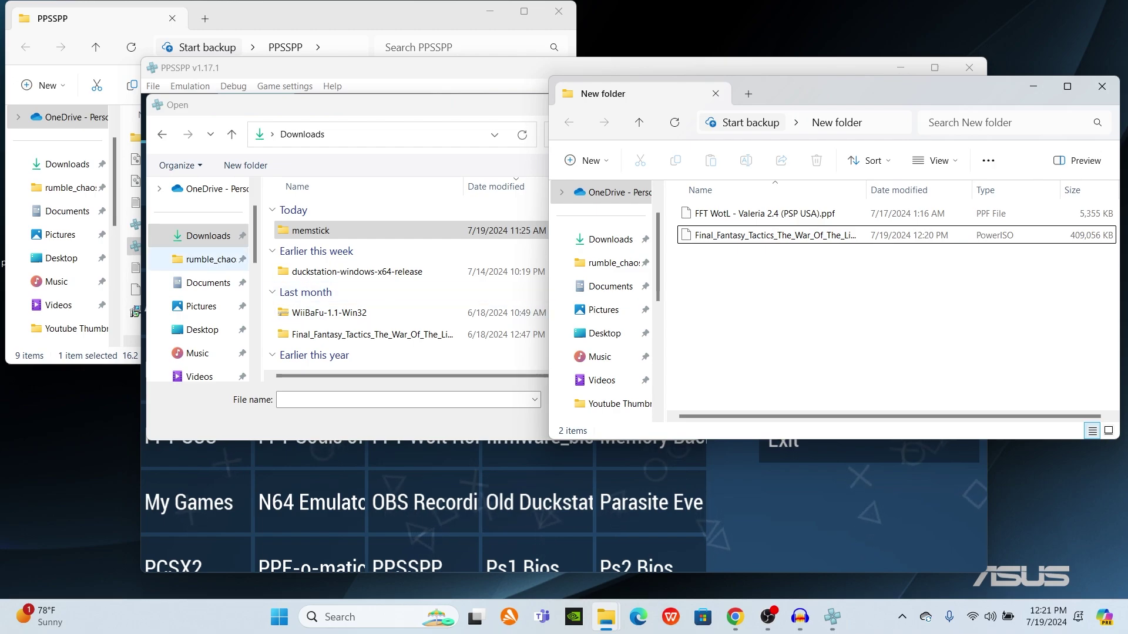
left_click(202, 329)
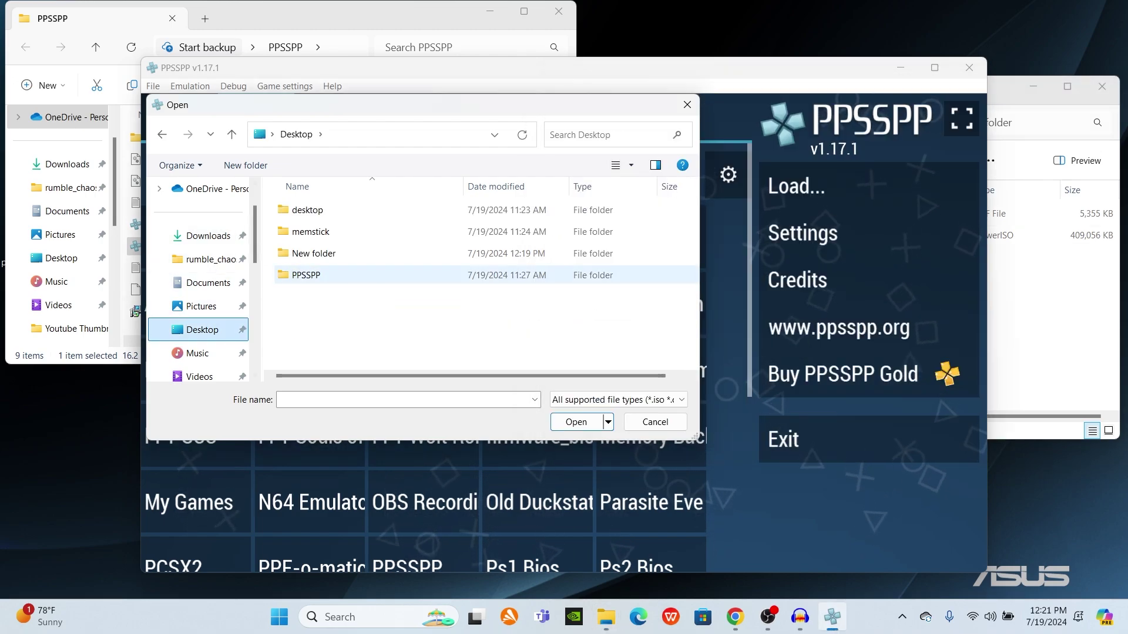
double_click(314, 253)
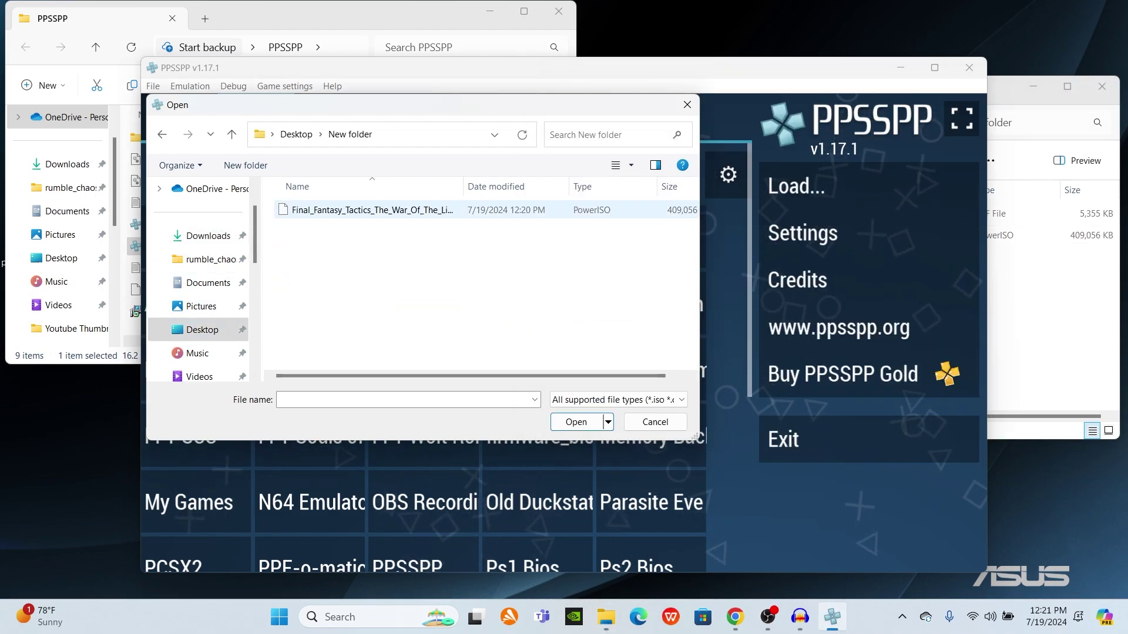
double_click(364, 210)
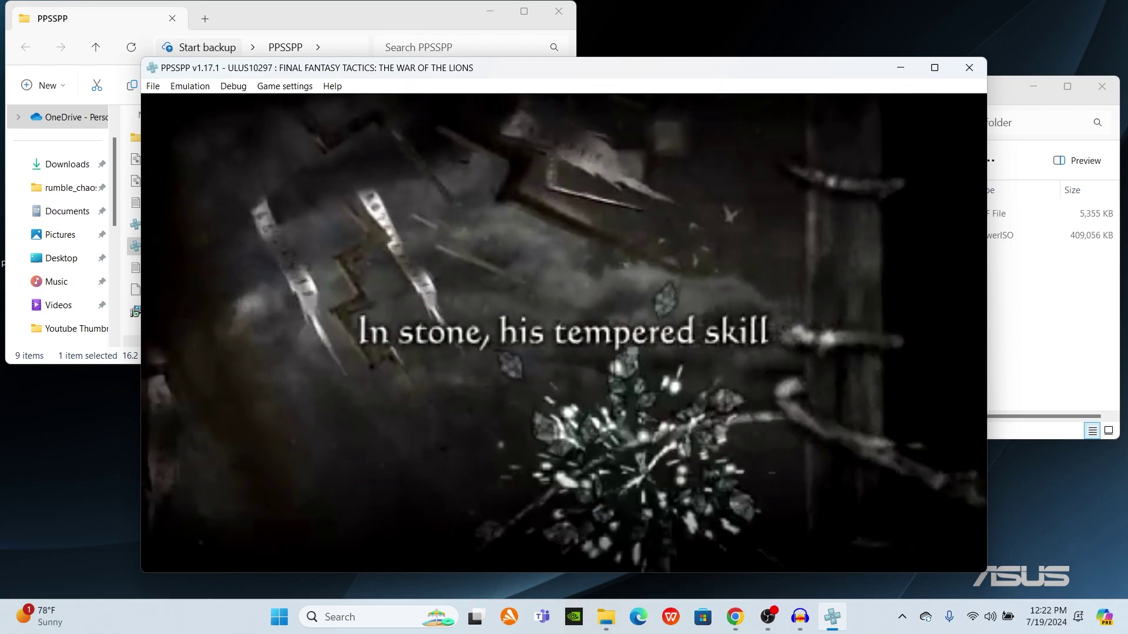
Step: Switch the game to full screen and back to the window, and skip the opening movie
key("alt+Return")
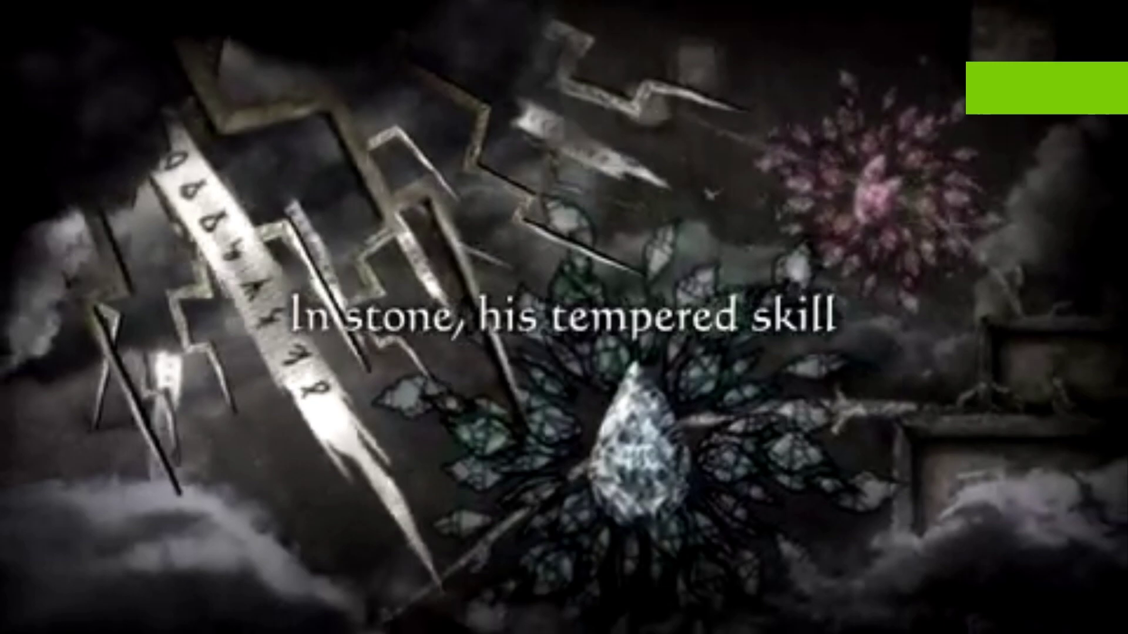
key("alt+Return")
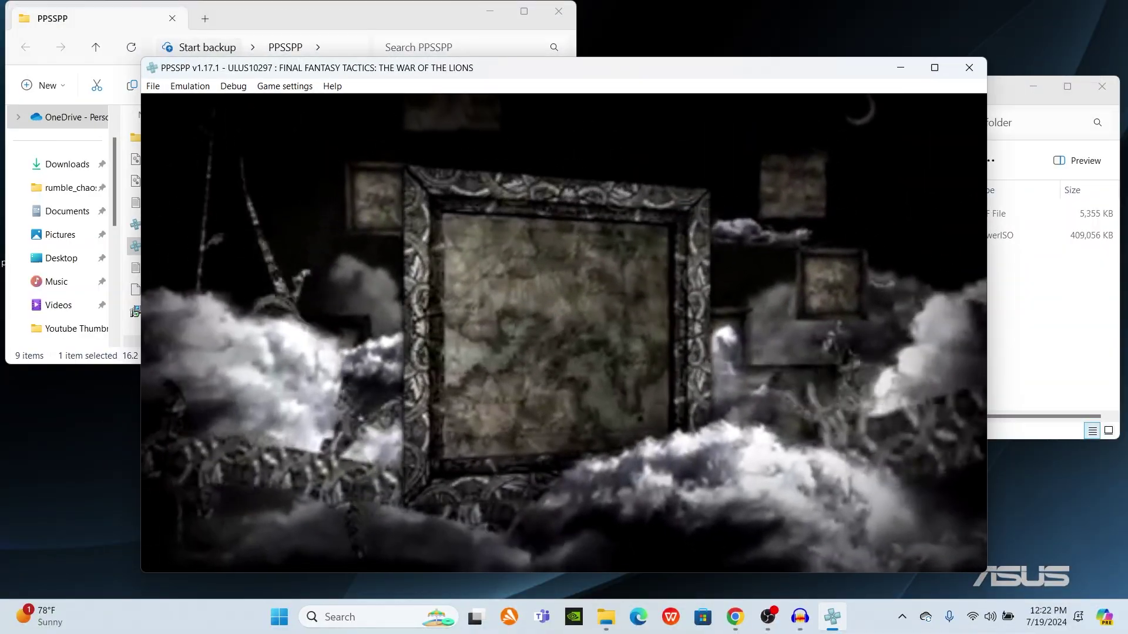
key("space")
key("z")
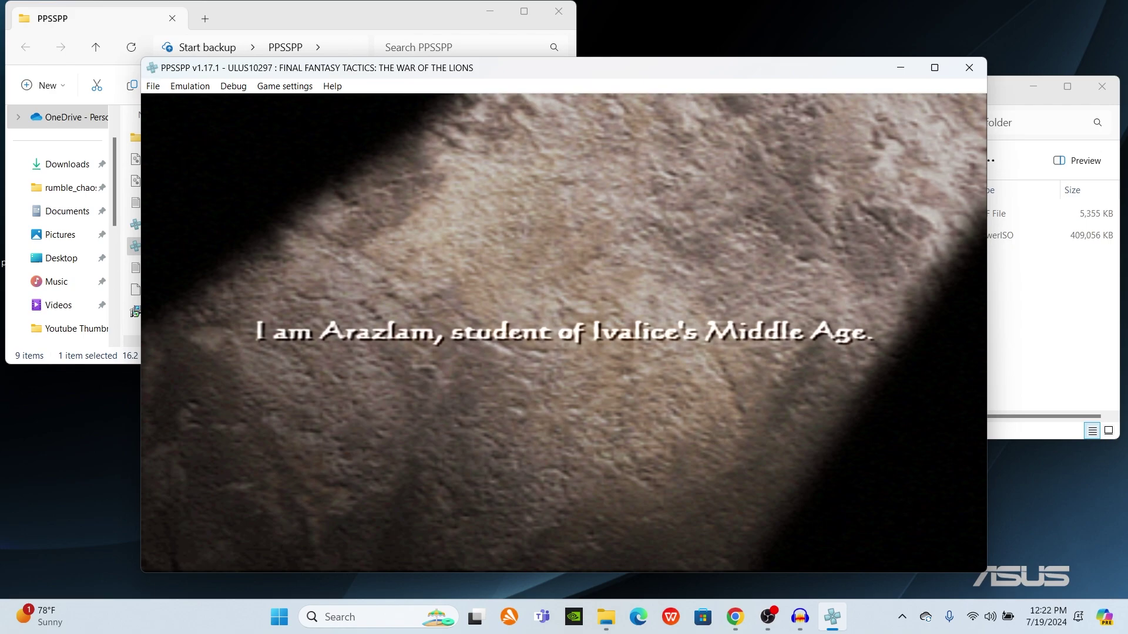
Step: Restart the running game and skip its opening movie to reach the title screen
left_click(153, 86)
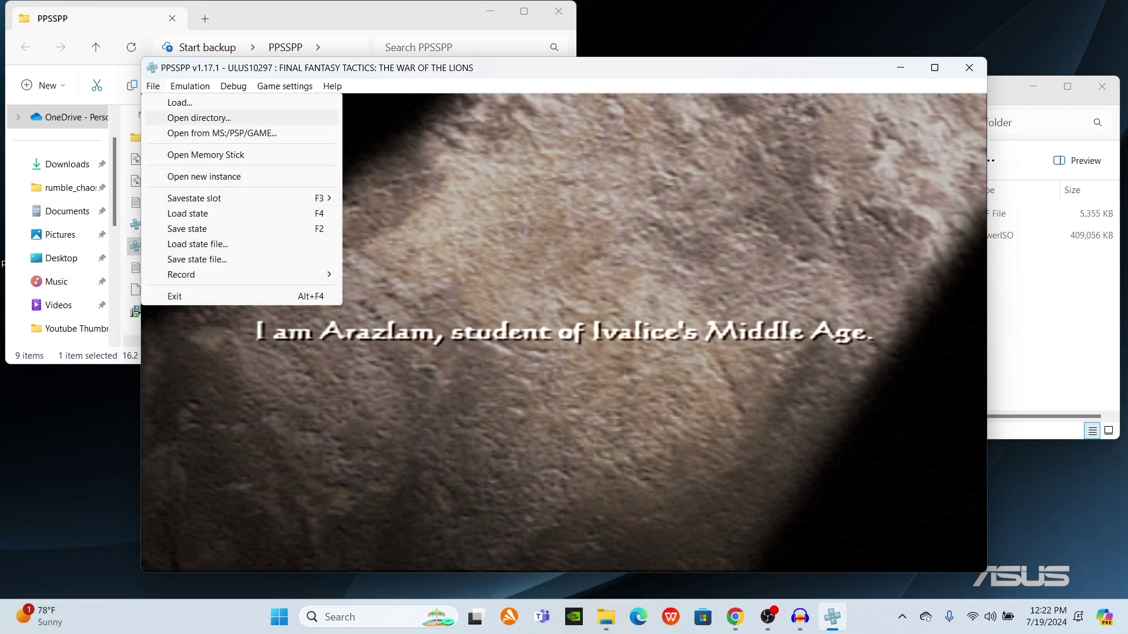
mouse_move(189, 86)
left_click(202, 117)
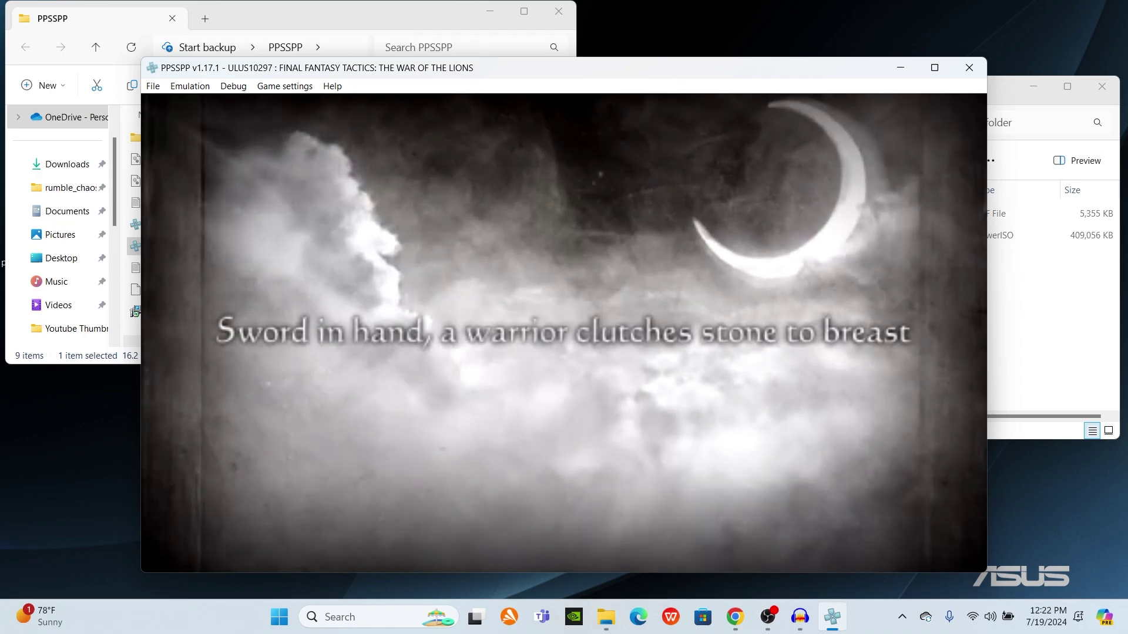
key("space")
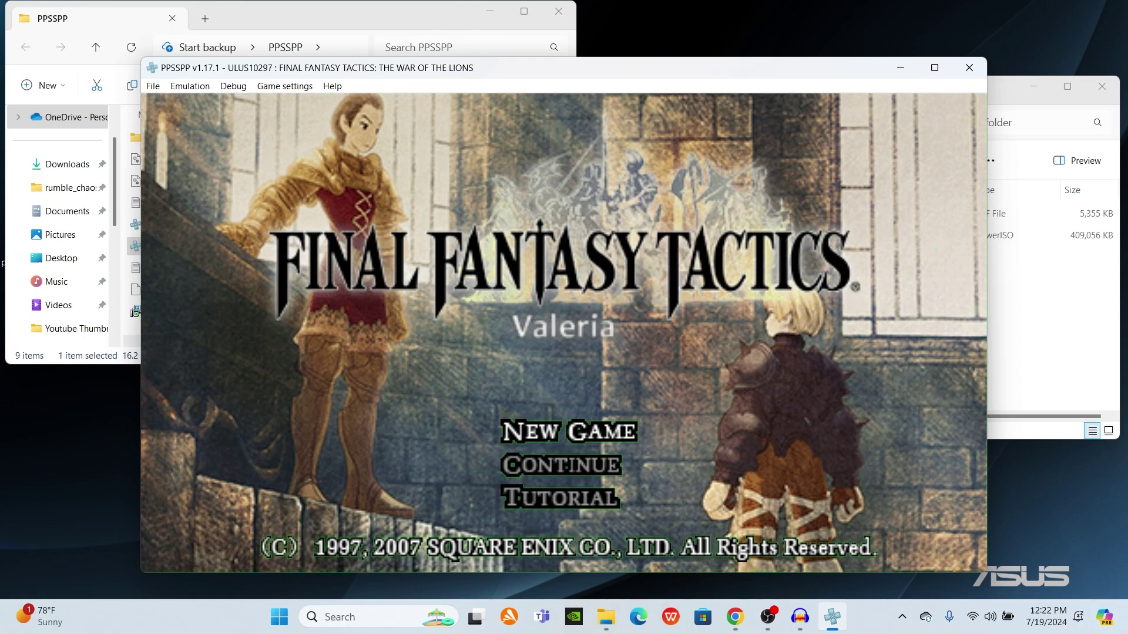